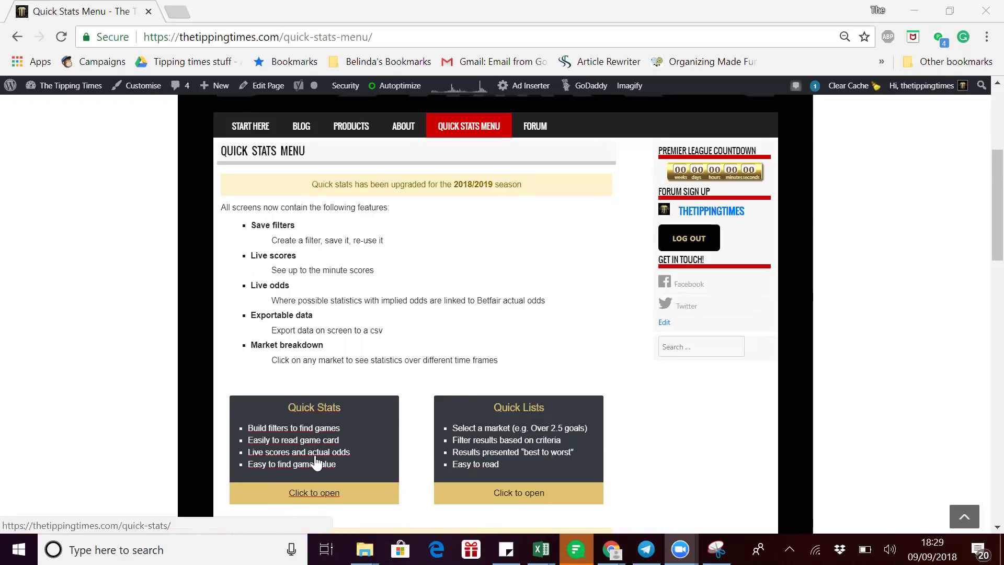
Step: Open Quick Lists and look through the fixtures listed for the Over 2.5 goals market
left_click(525, 494)
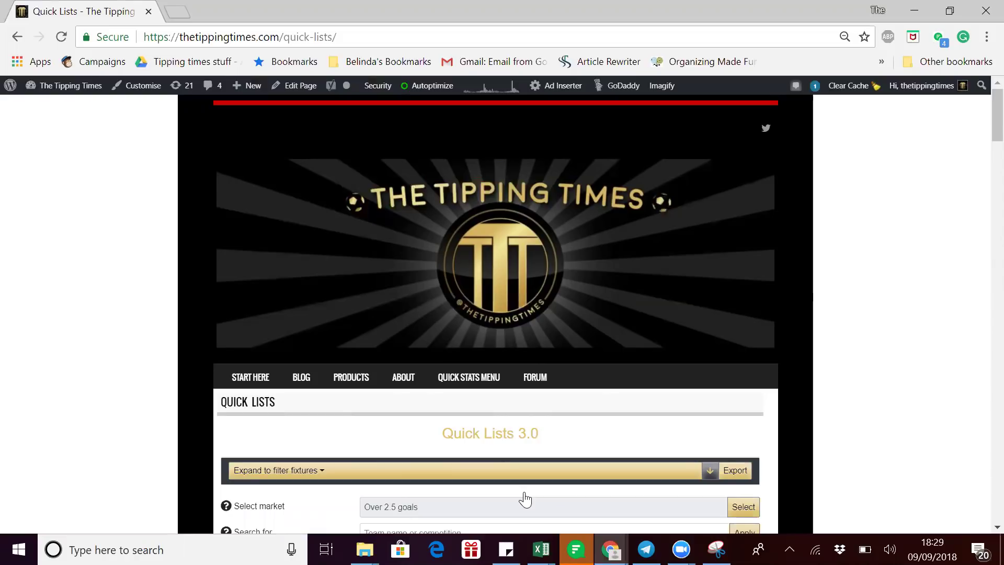
scroll(525, 499, "down", 2)
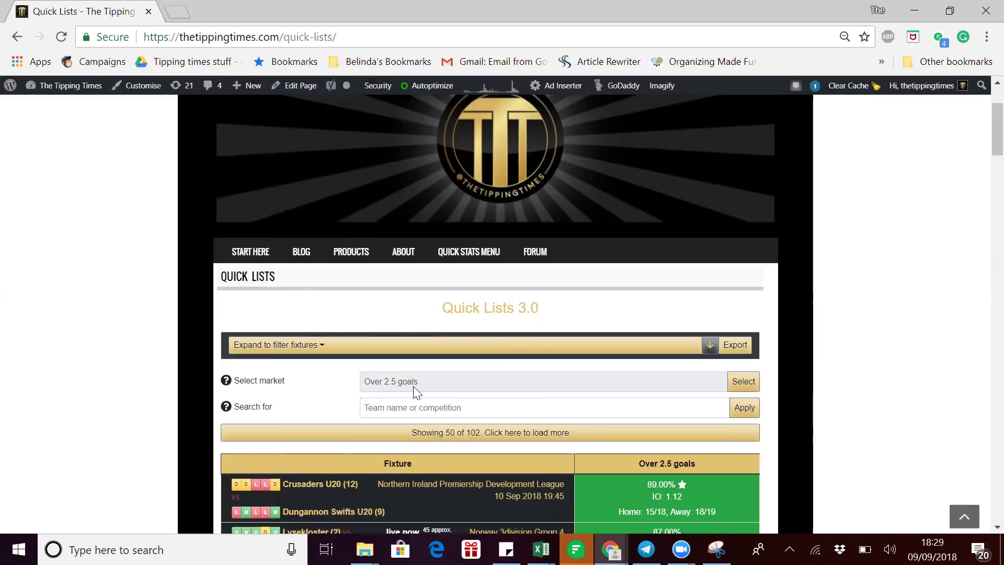
scroll(413, 386, "down", 3)
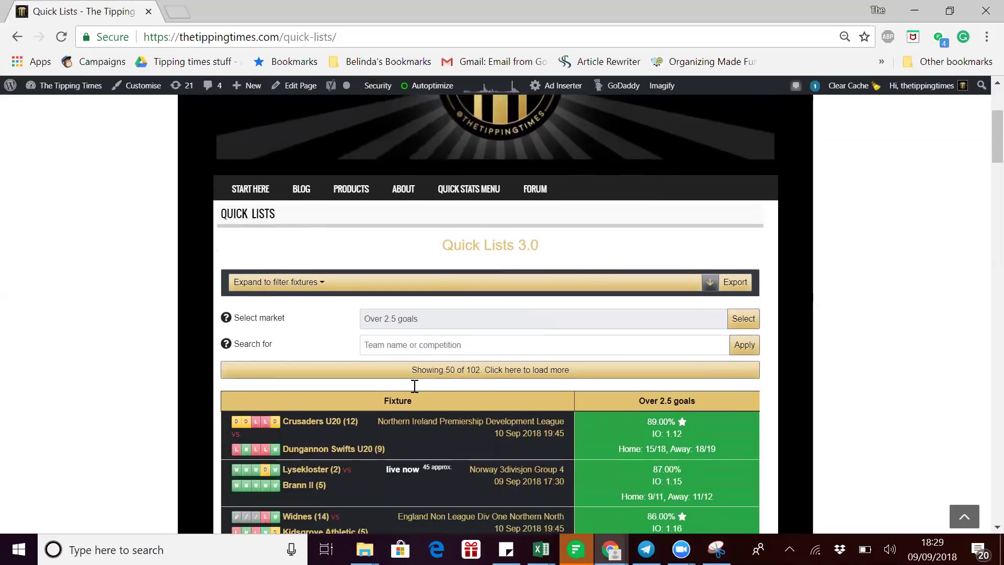
scroll(413, 386, "down", 3)
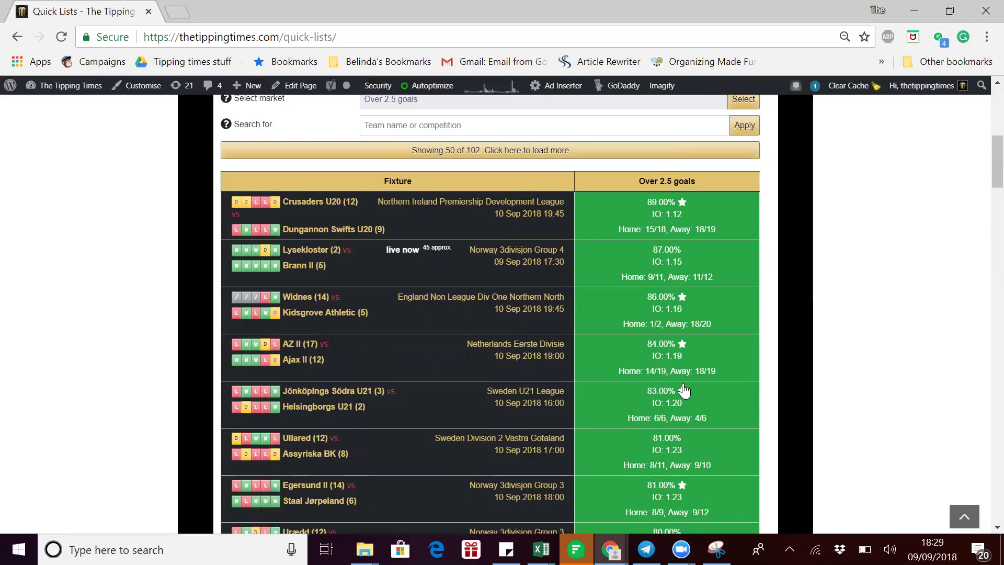
scroll(684, 390, "up", 1)
scroll(683, 391, "up", 1)
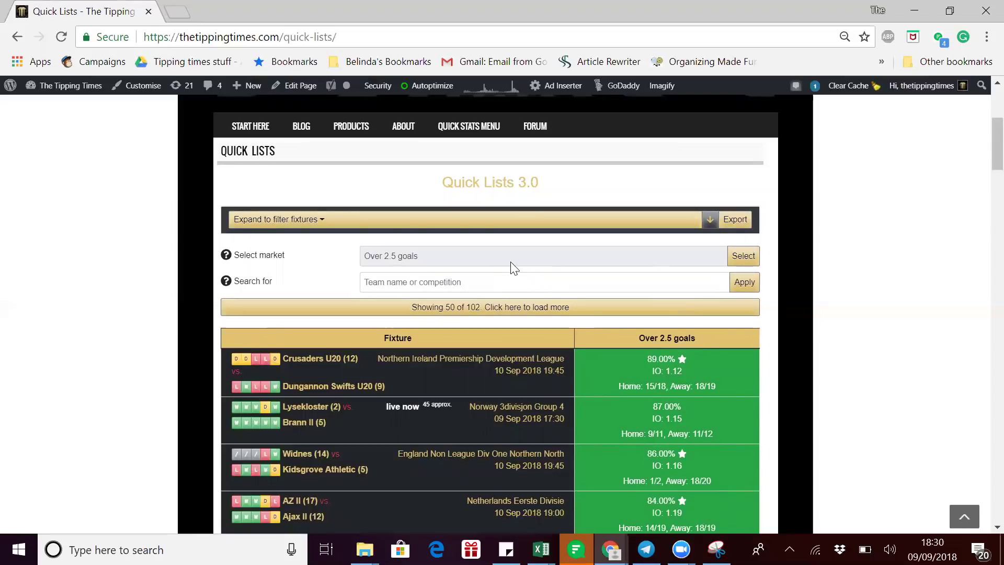
Step: Open the market selection and review both the available markets and the currently selected one
left_click(746, 258)
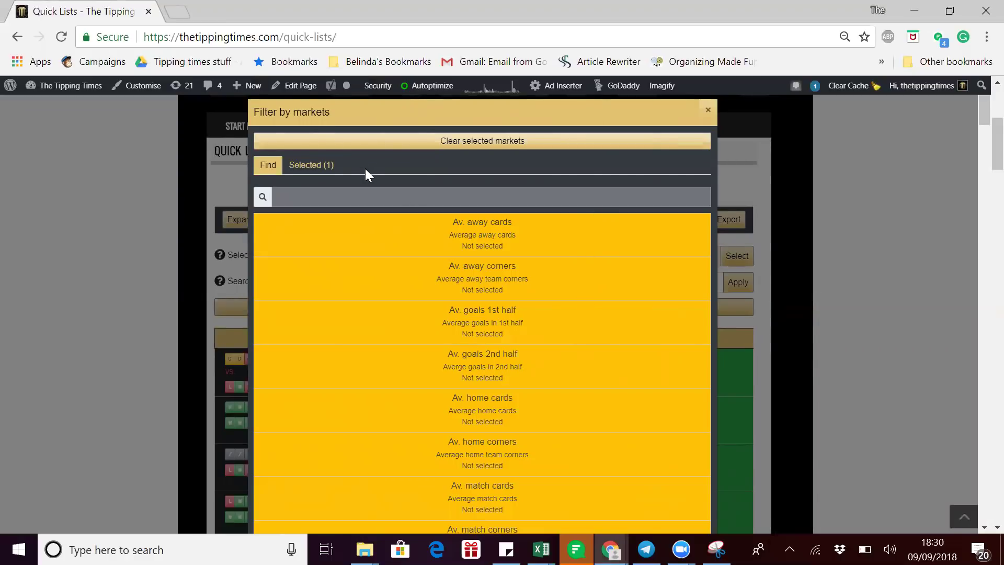
left_click(707, 110)
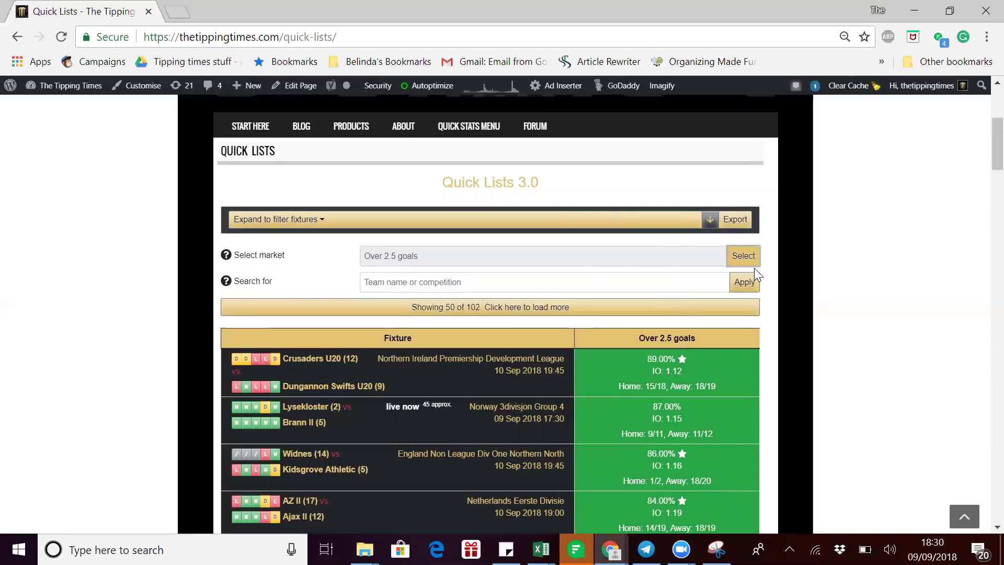
left_click(743, 256)
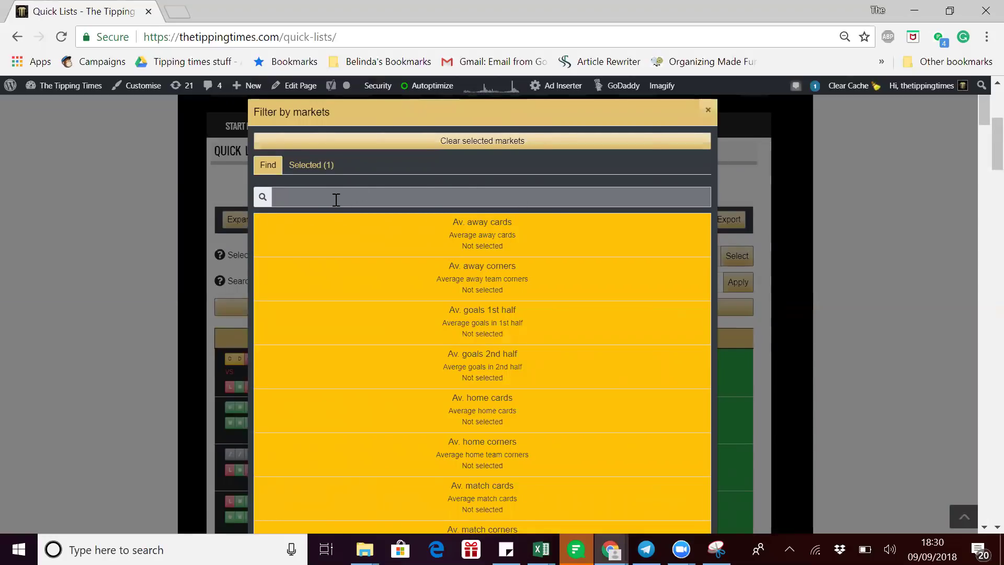
left_click(315, 165)
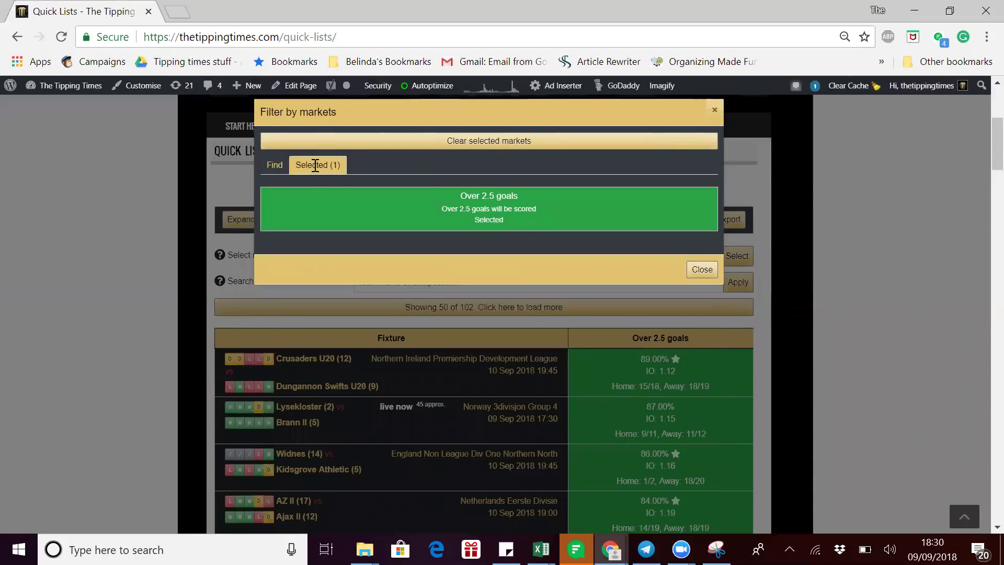
left_click(274, 165)
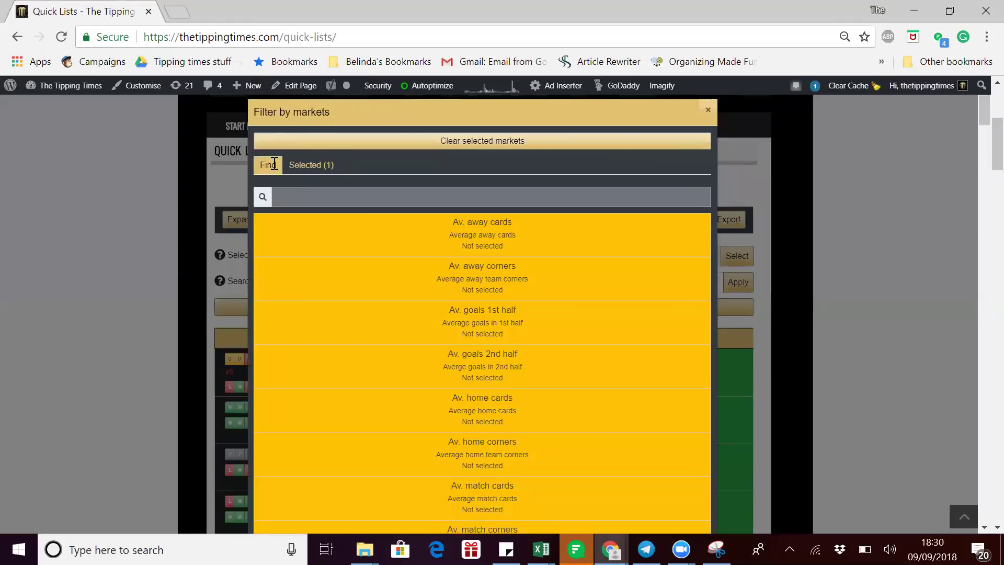
Step: Search the markets for BTTS, select the BTTS market for both teams to score in 90 minutes, and export the resulting list
left_click(386, 201)
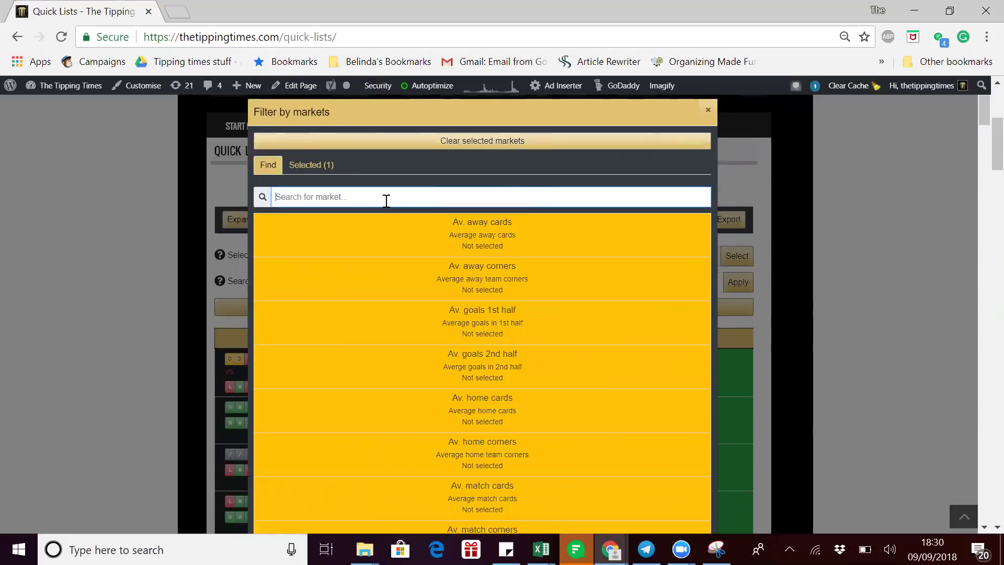
type("BT")
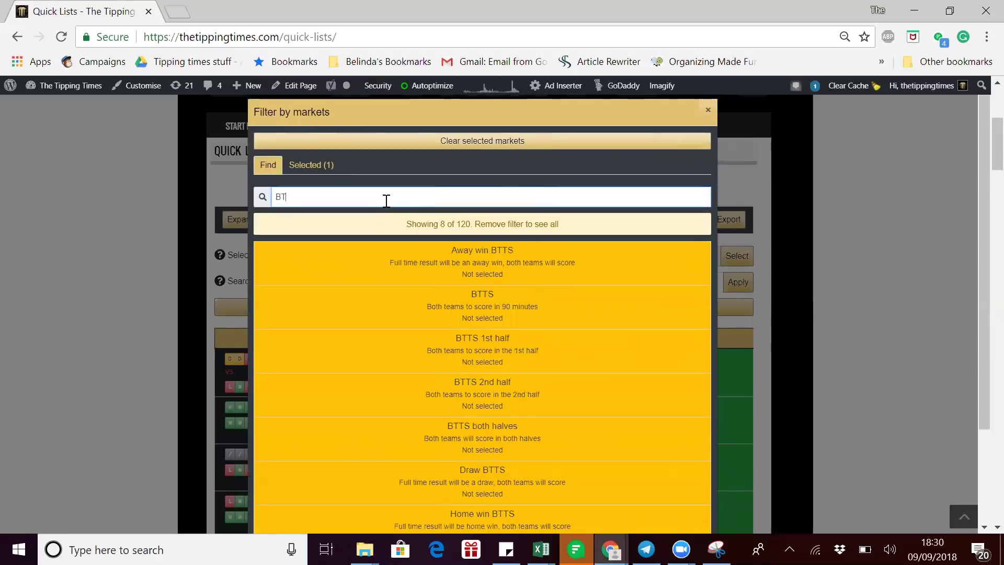
type("TS")
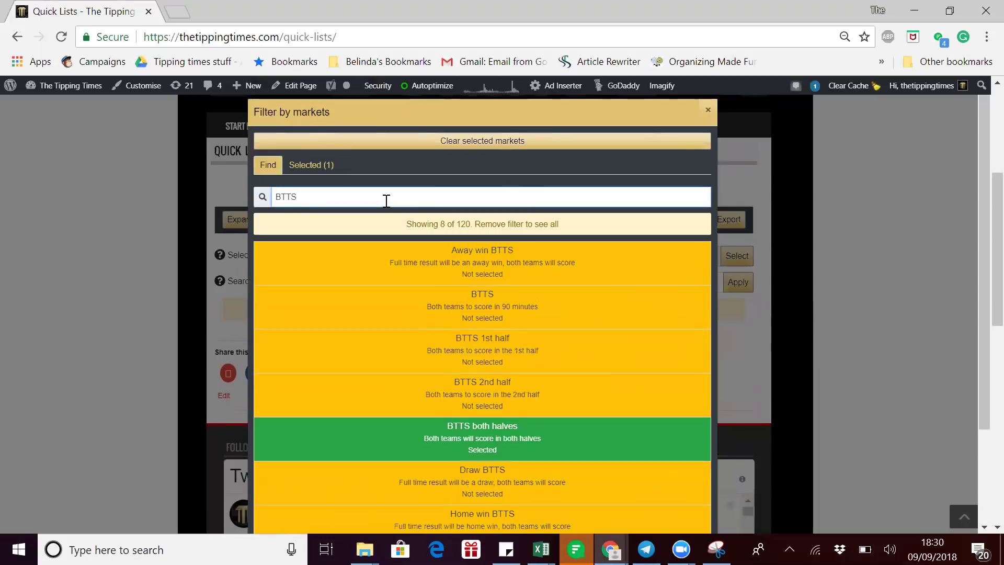
left_click(580, 317)
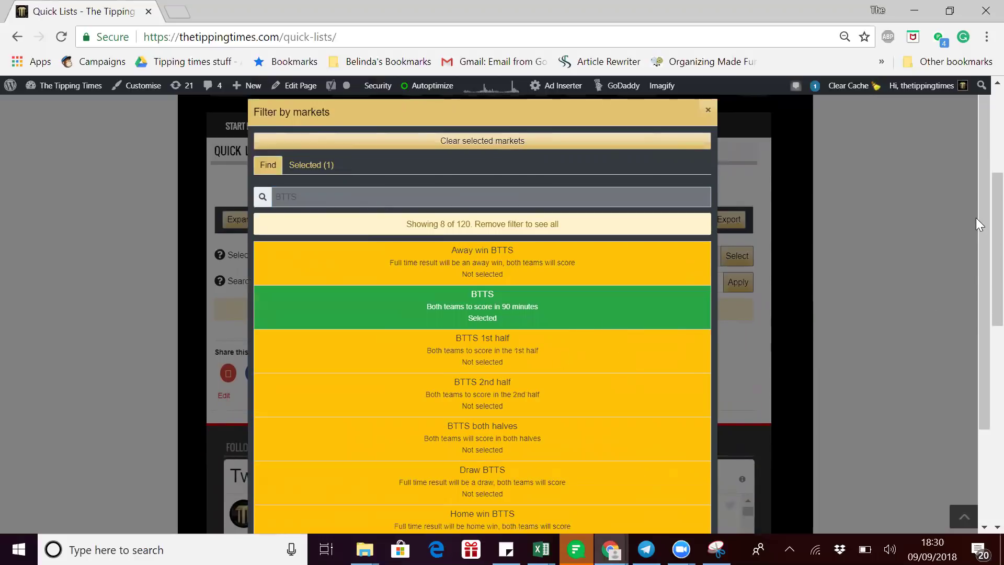
left_click_drag(978, 218, 930, 396)
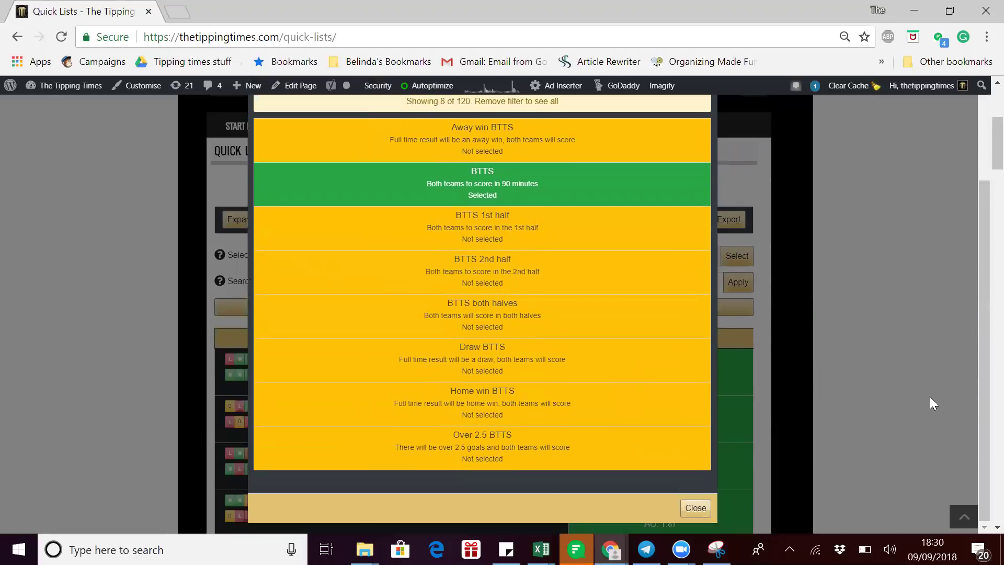
left_click(686, 512)
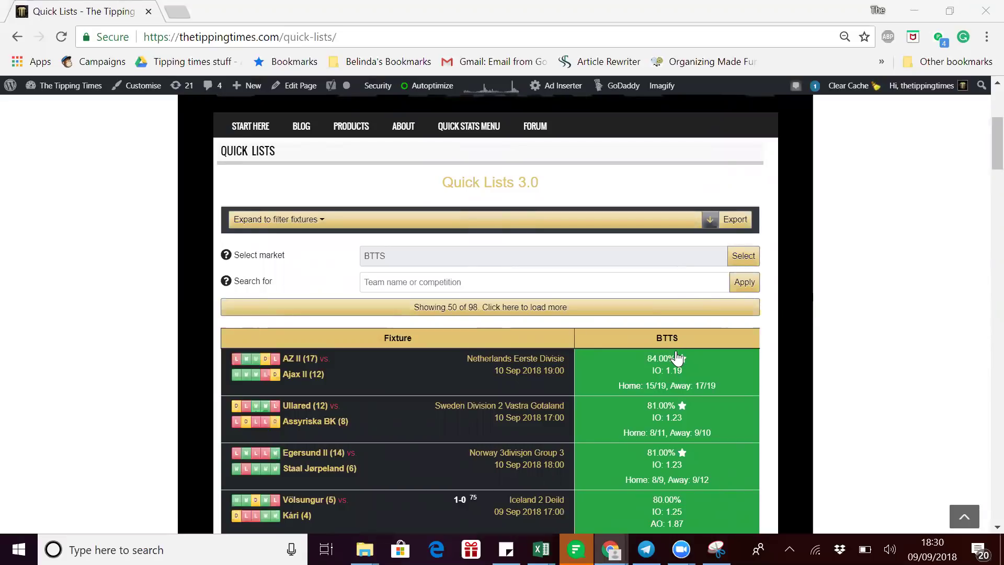
left_click(734, 220)
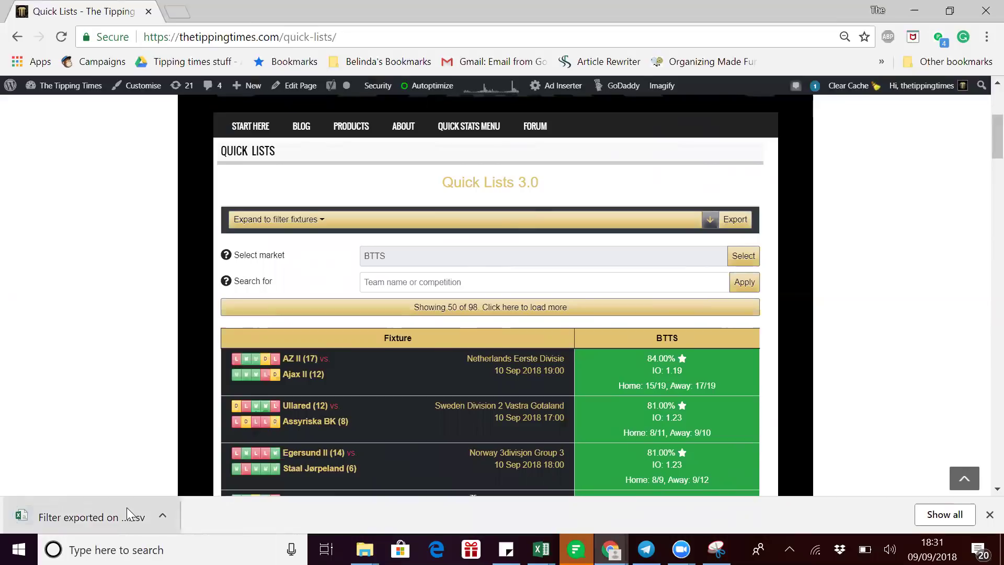
Step: Expand the fixture filter settings and examine the criteria, including the choices for which fixtures to include
left_click(710, 223)
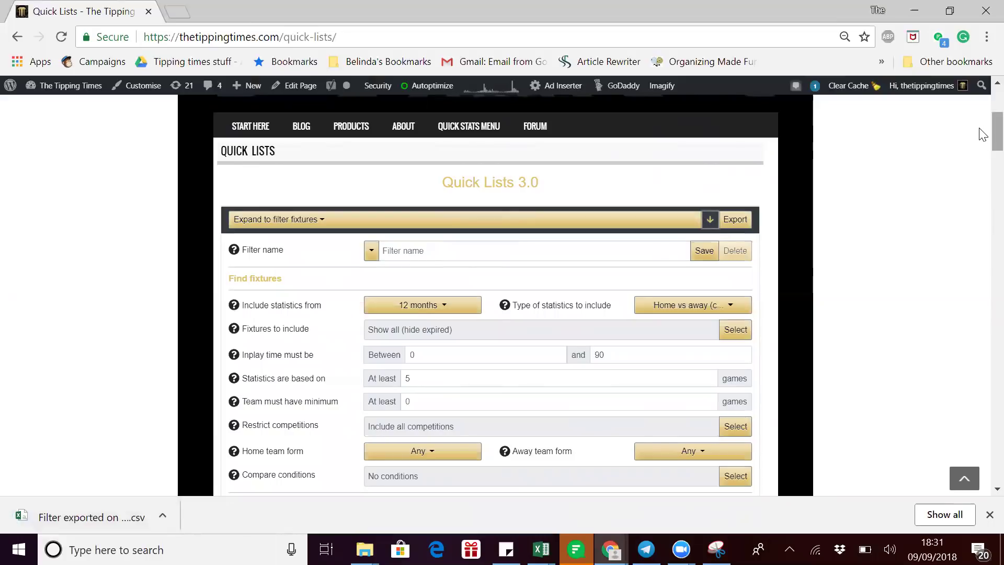
scroll(981, 139, "down", 4)
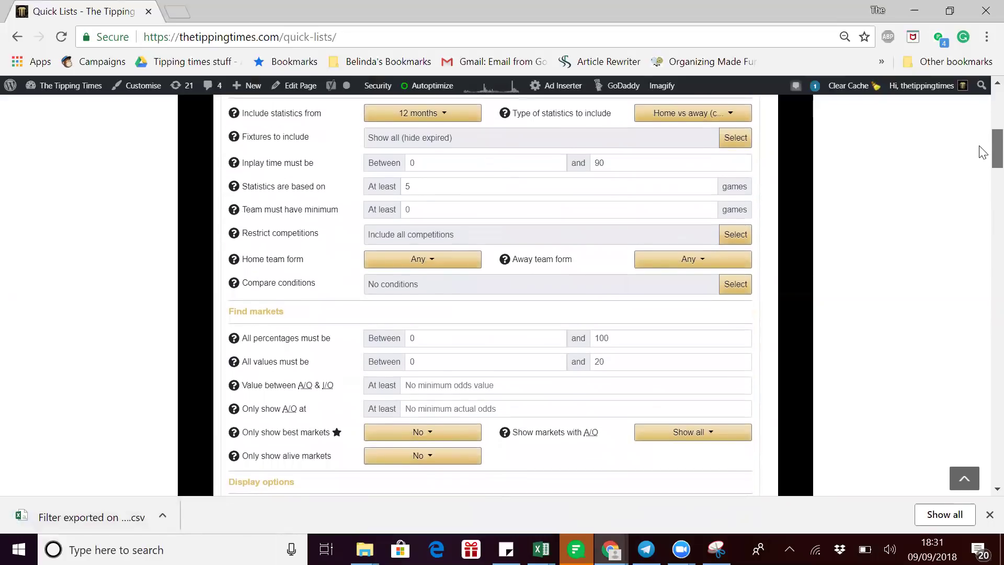
scroll(981, 146, "up", 2)
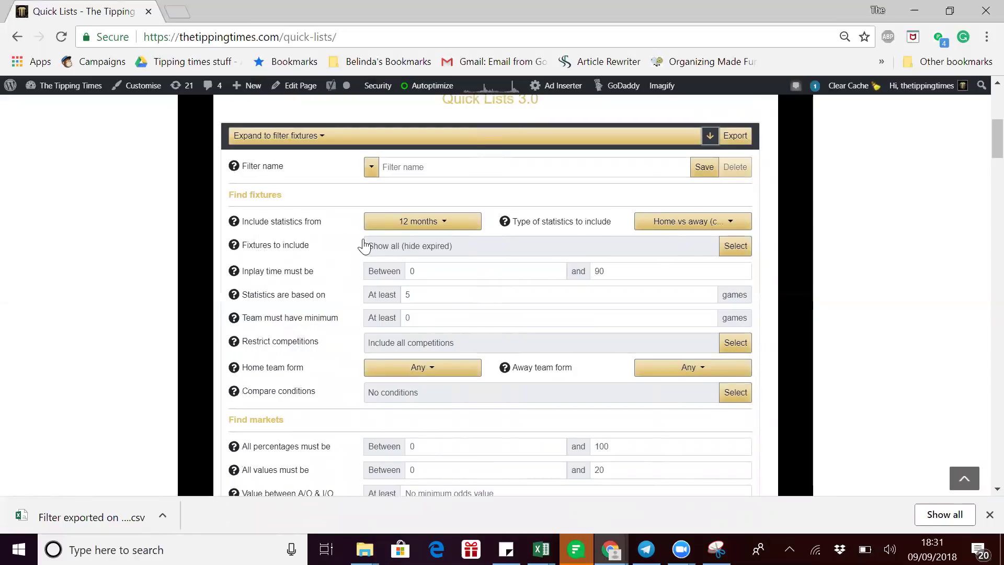
left_click(738, 252)
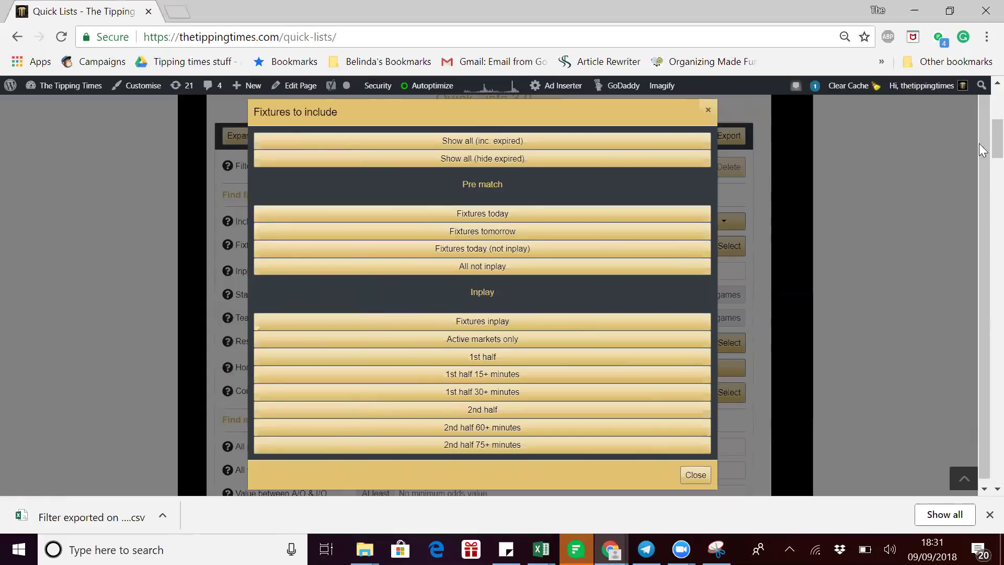
left_click(703, 111)
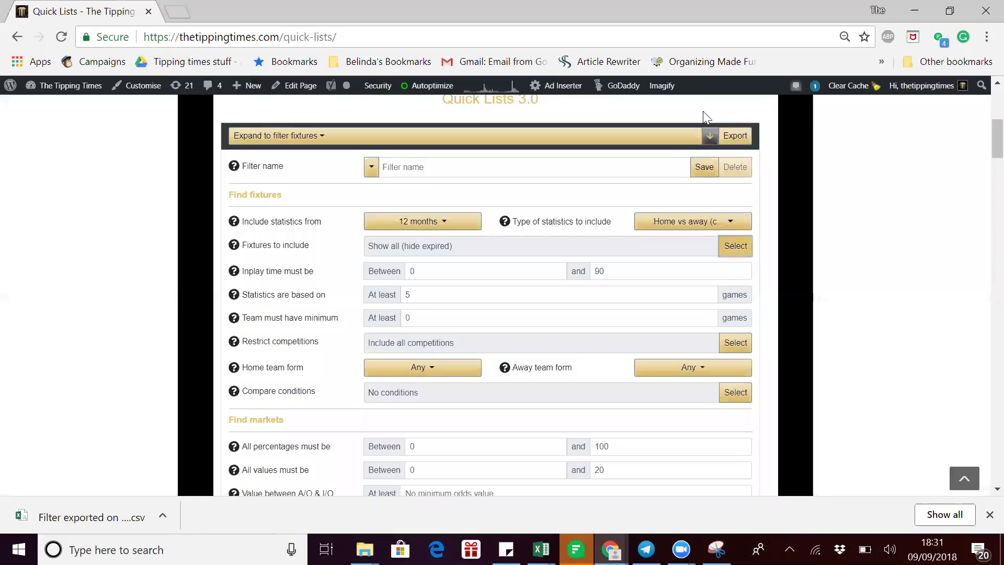
Step: Open the exported CSV file in Excel and auto-fit the widths of columns A to D
left_click(80, 517)
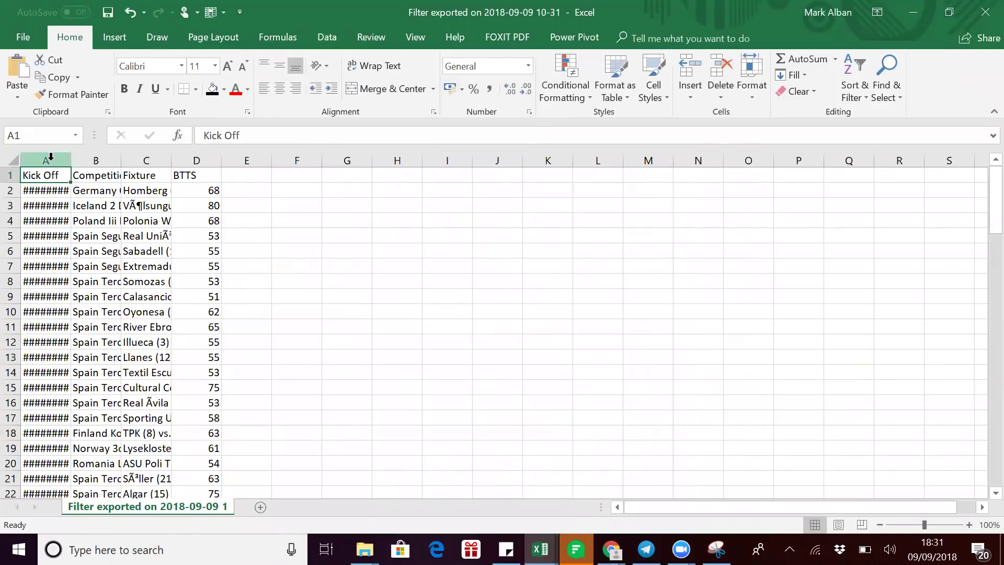
left_click_drag(50, 156, 214, 153)
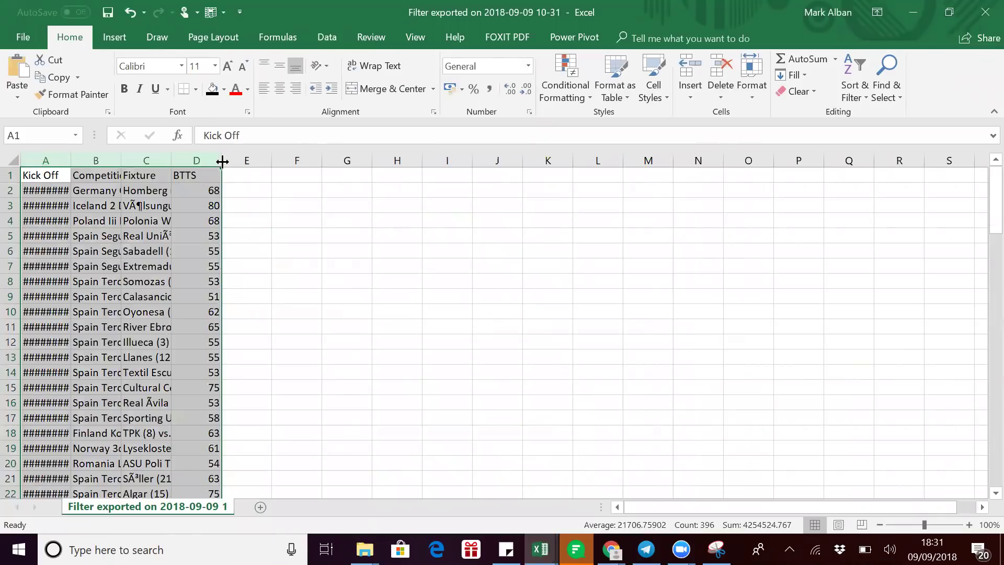
double_click(222, 158)
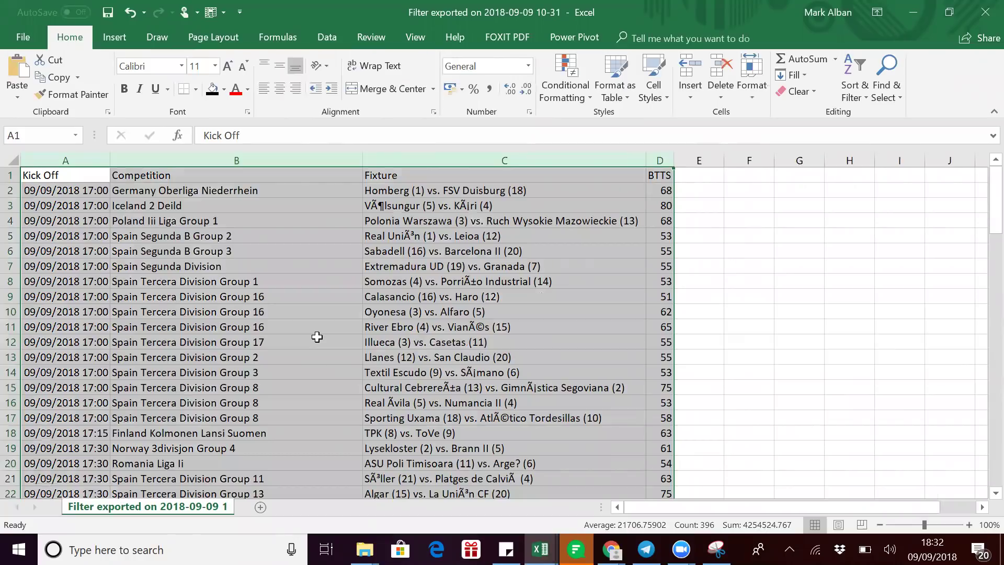
Step: Turn on filtering for the header row containing Kick Off, Competition, Fixture and BTTS
left_click(11, 174)
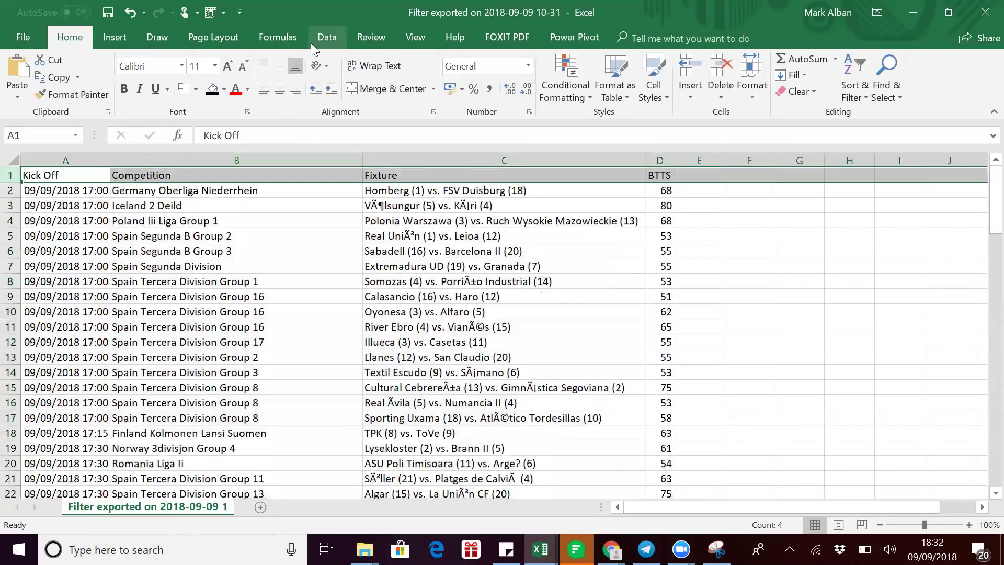
left_click(326, 37)
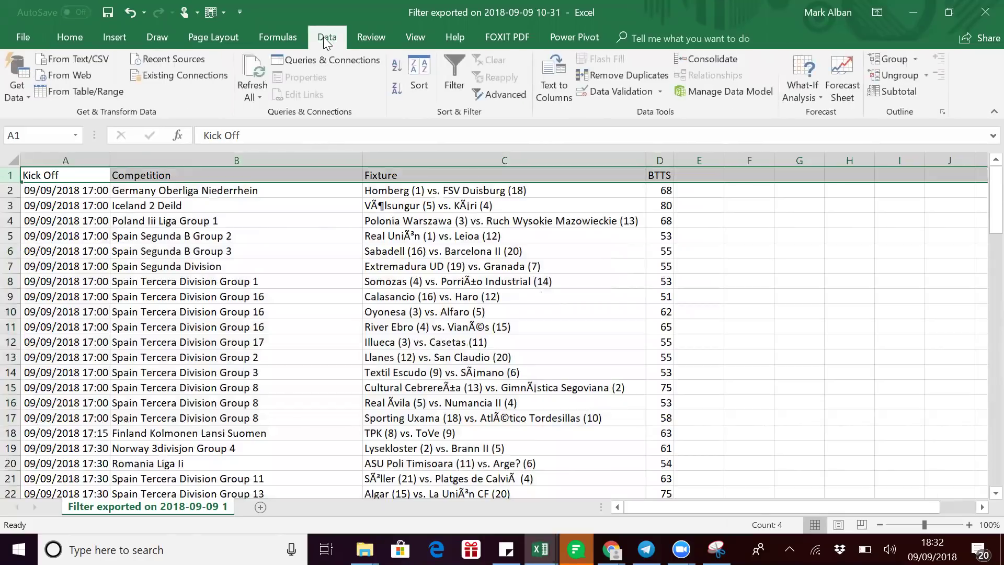
left_click(451, 68)
left_click(499, 267)
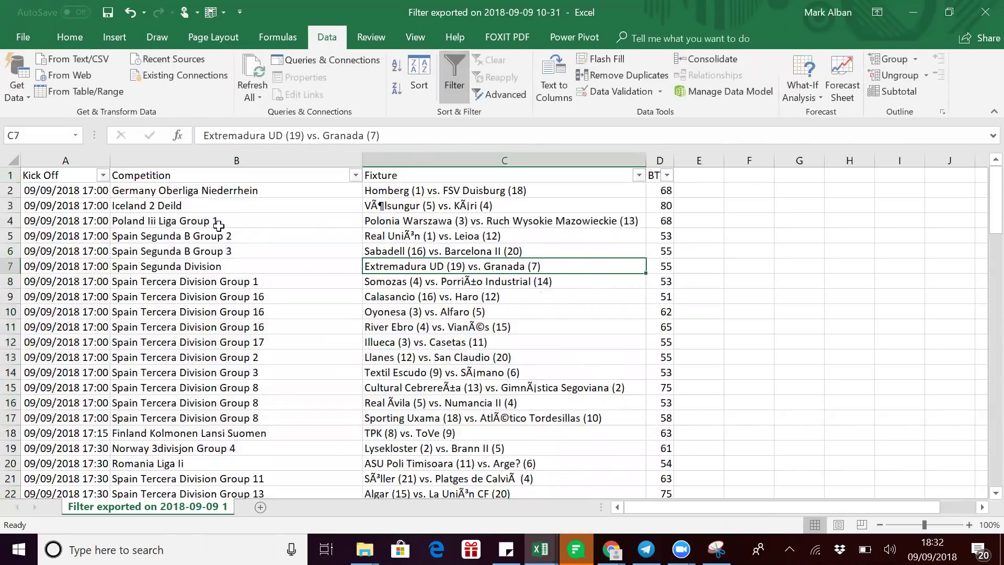
Step: View the sort and filter options of the Kick Off and BTTS columns
left_click(104, 175)
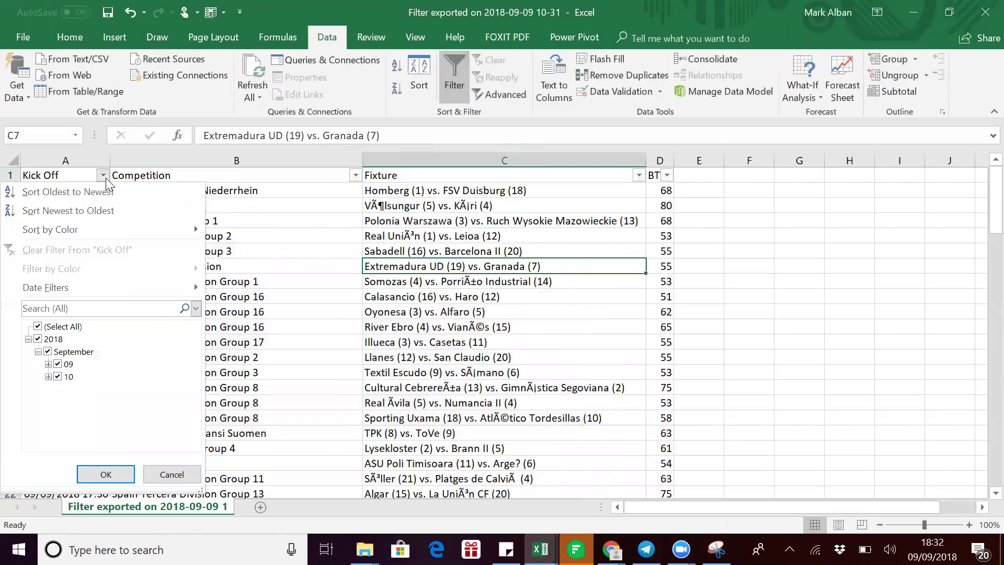
left_click(104, 177)
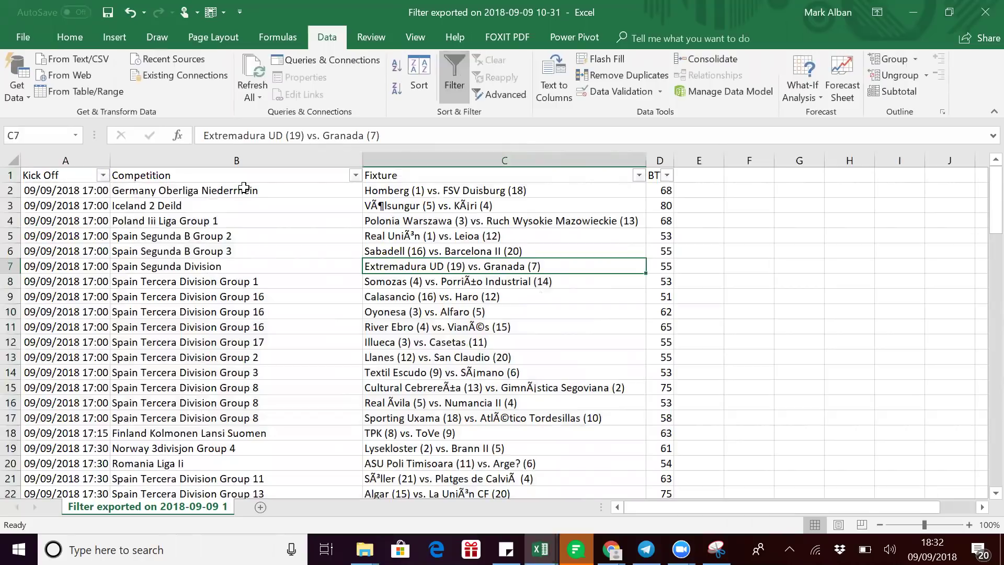
left_click(668, 176)
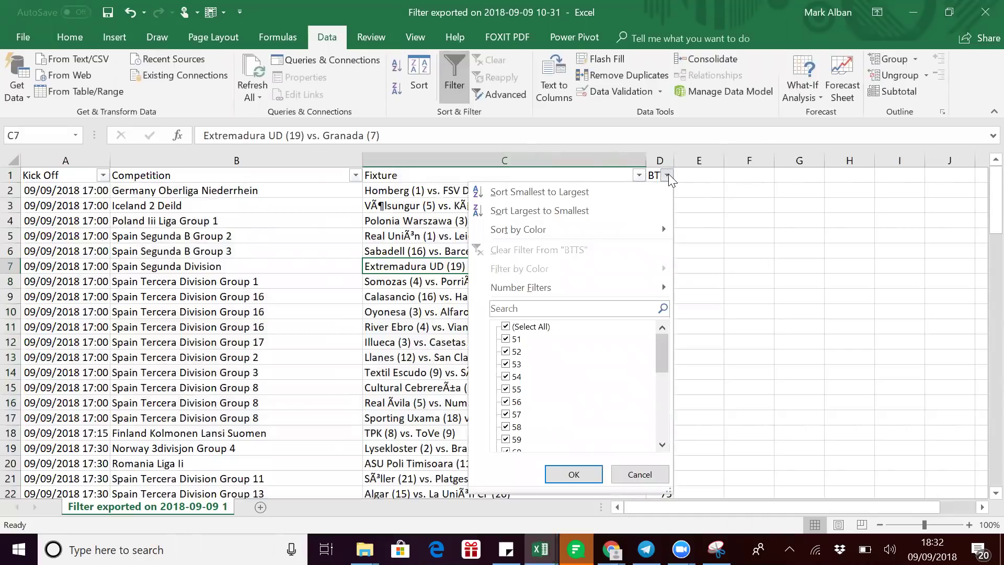